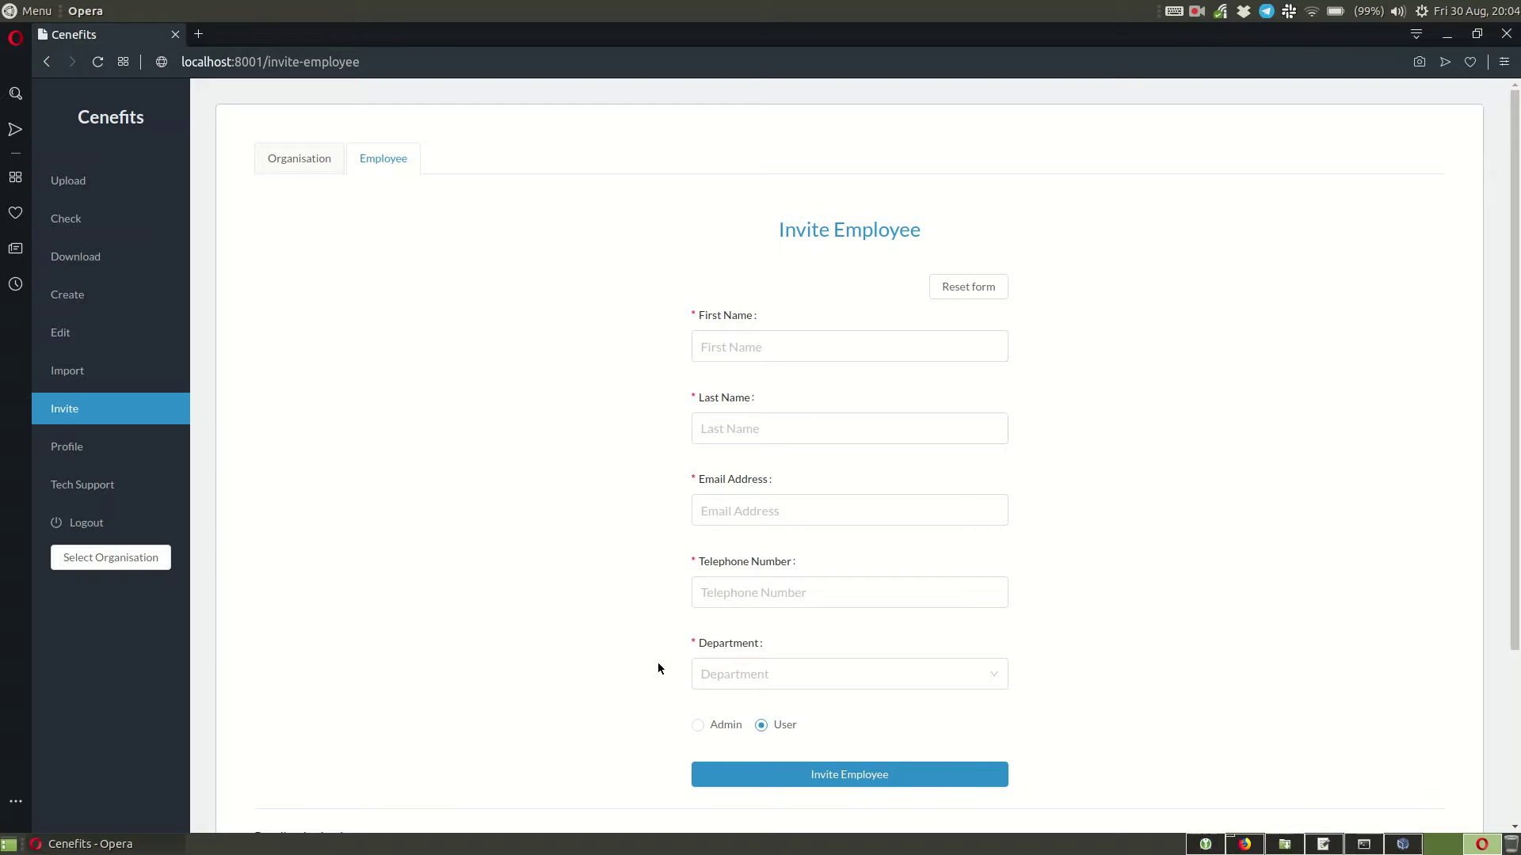
Examine the employee invitation form's name, email and telephone fields, its department choices and the Admin or User role option.
click(756, 346)
click(760, 429)
click(766, 511)
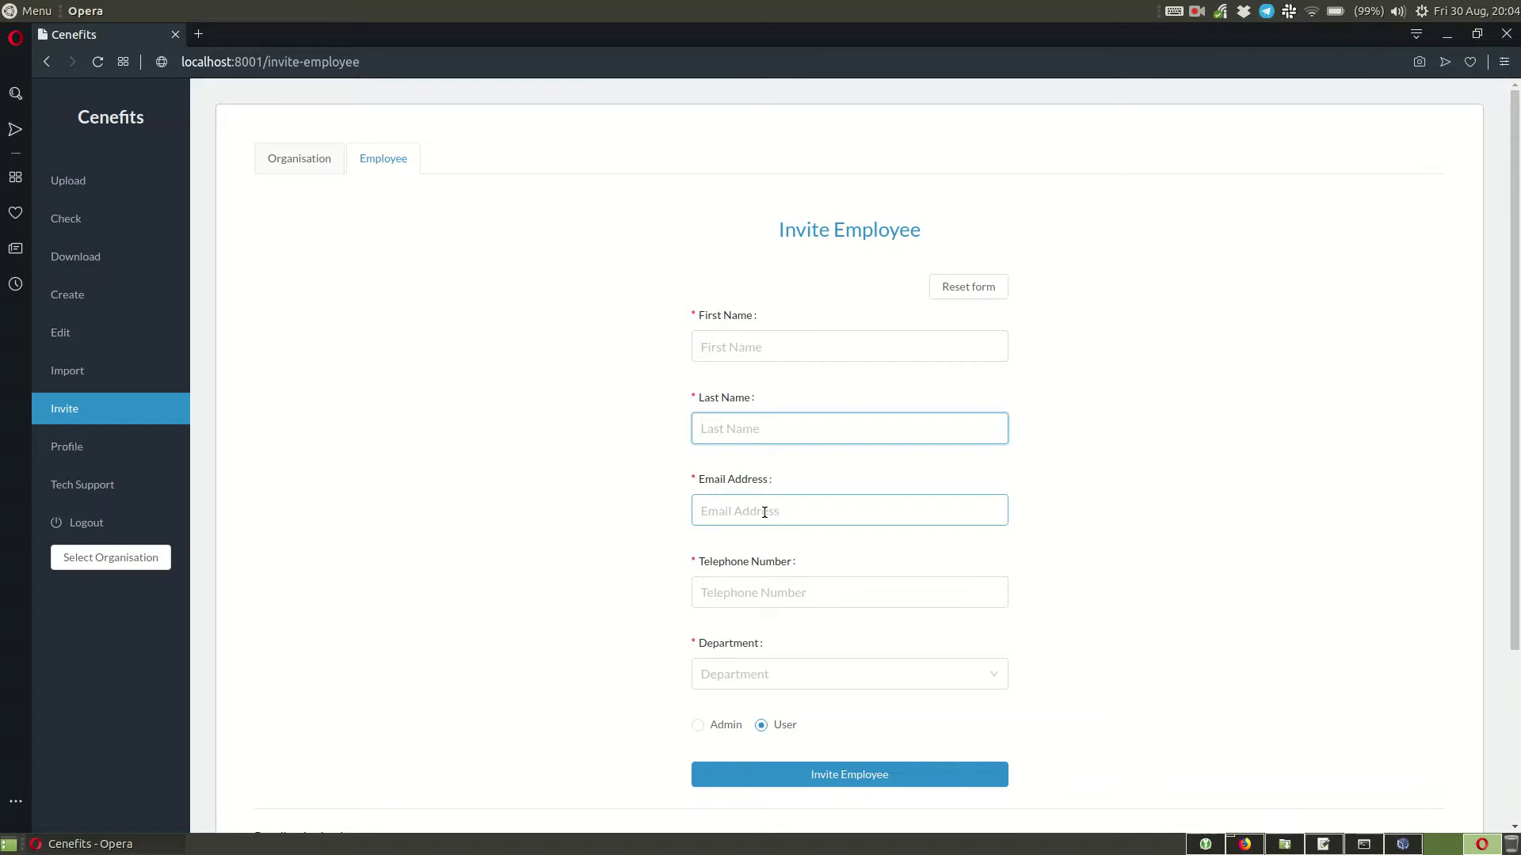
click(743, 600)
click(783, 674)
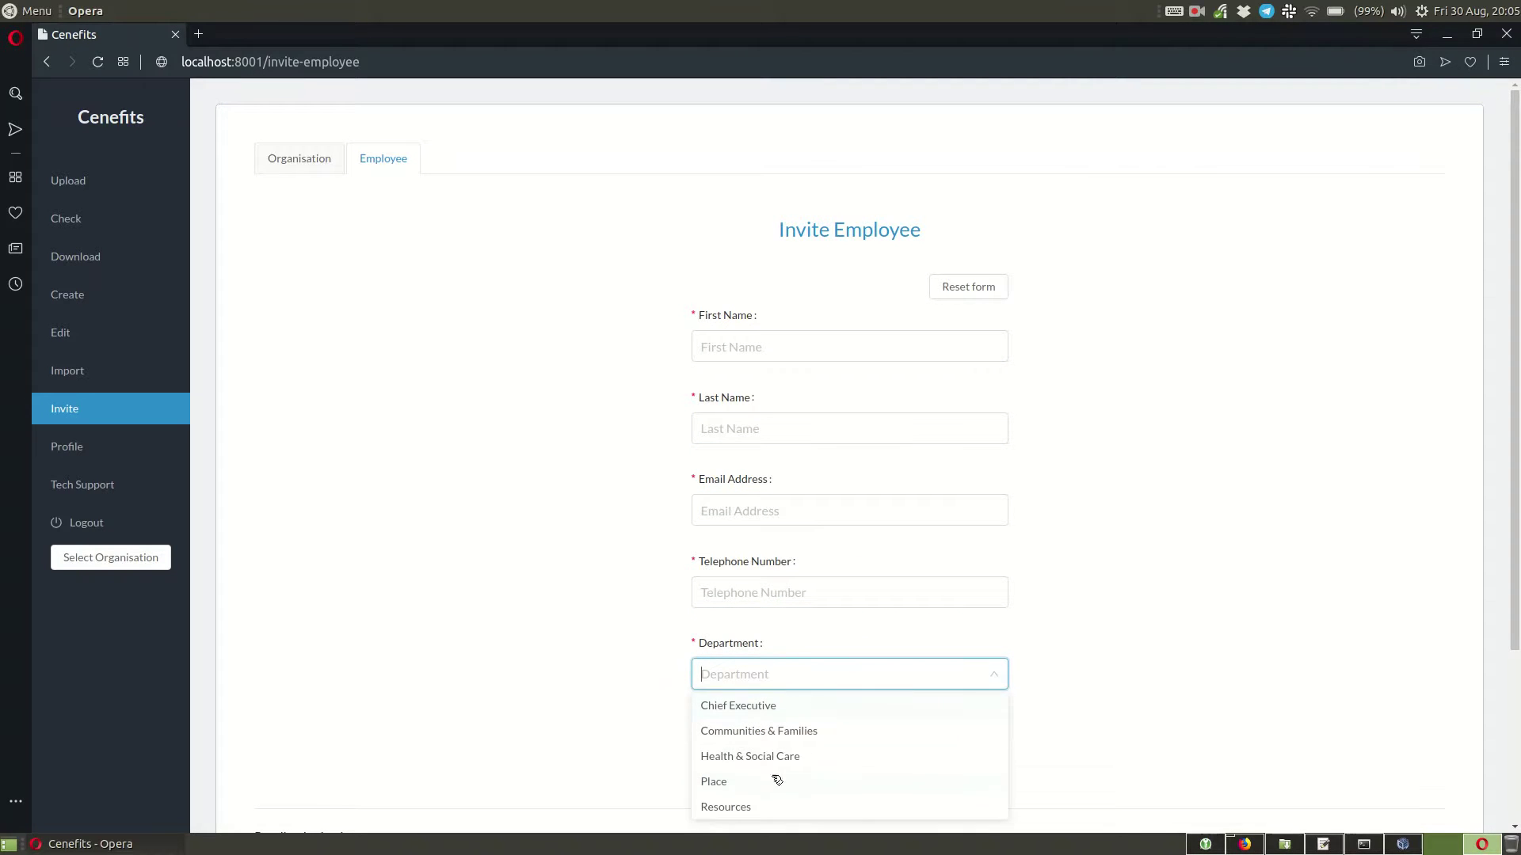
click(1090, 620)
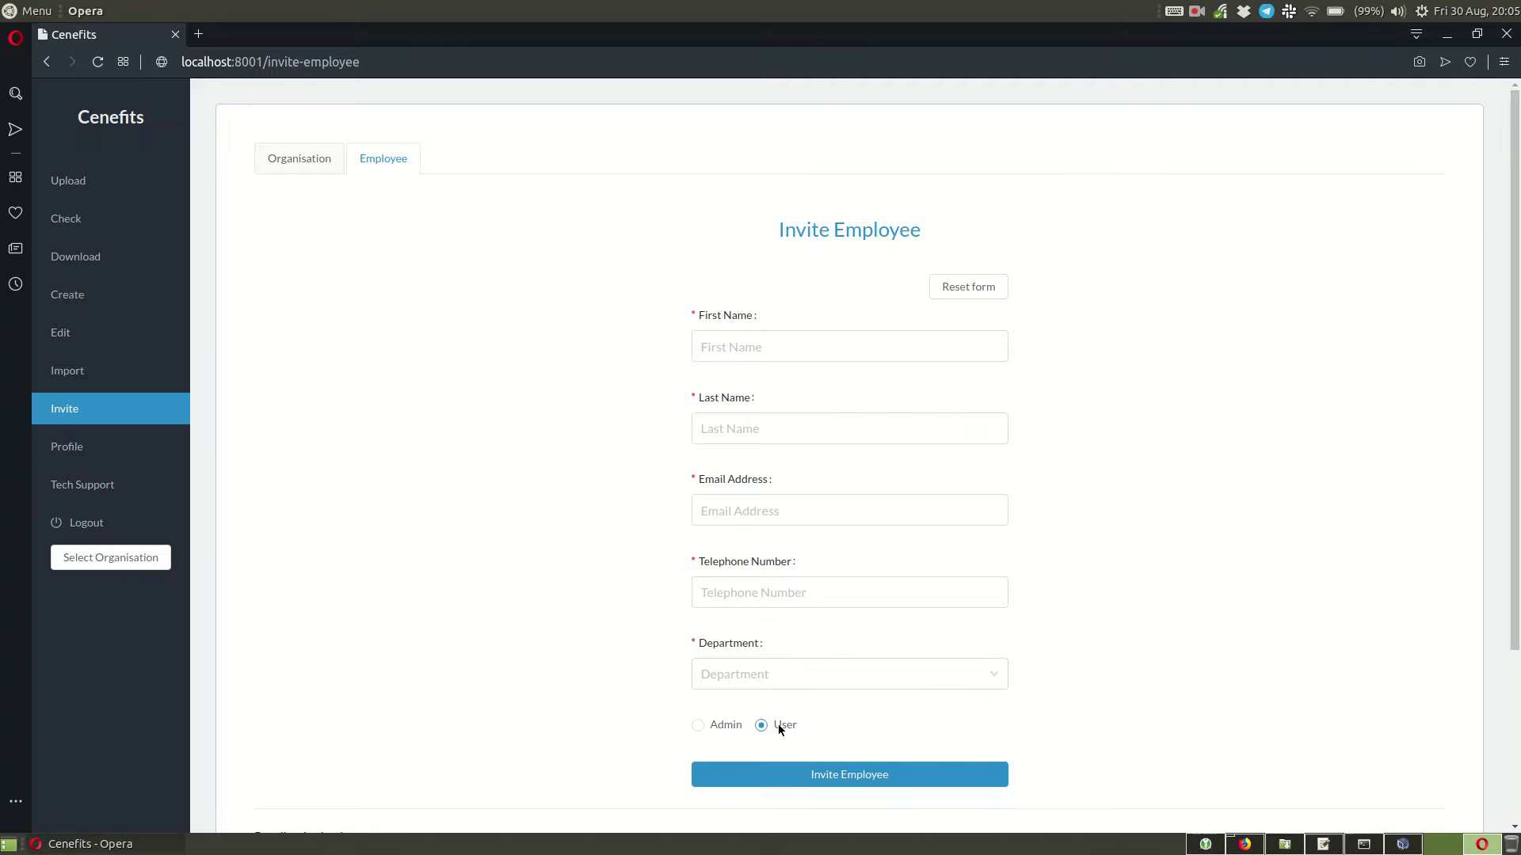
click(699, 726)
Look at the contract creation and contract import pages, and return to the employee invitation form.
click(79, 294)
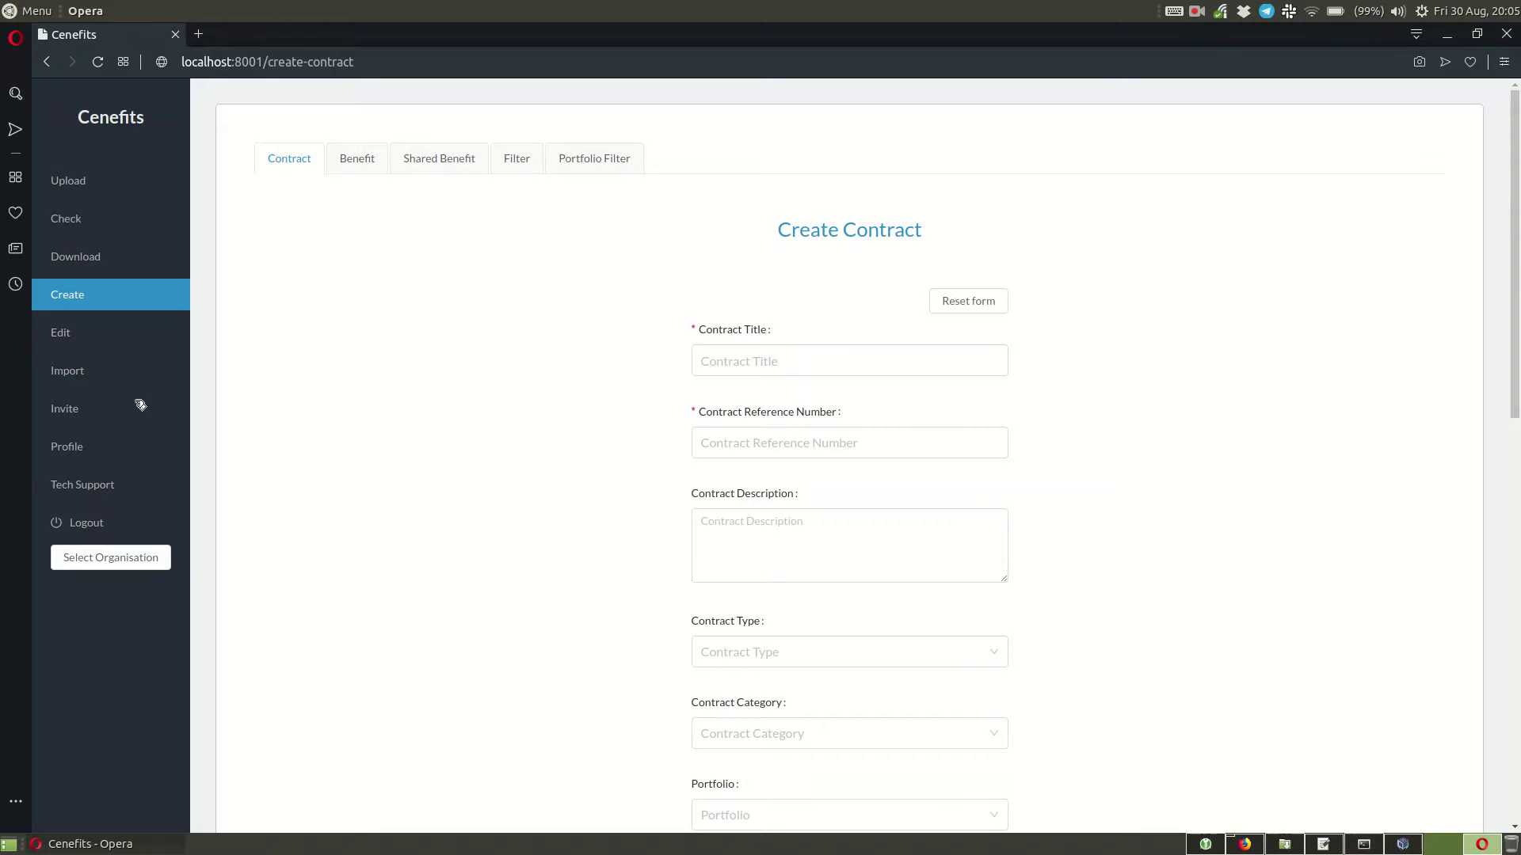
click(107, 372)
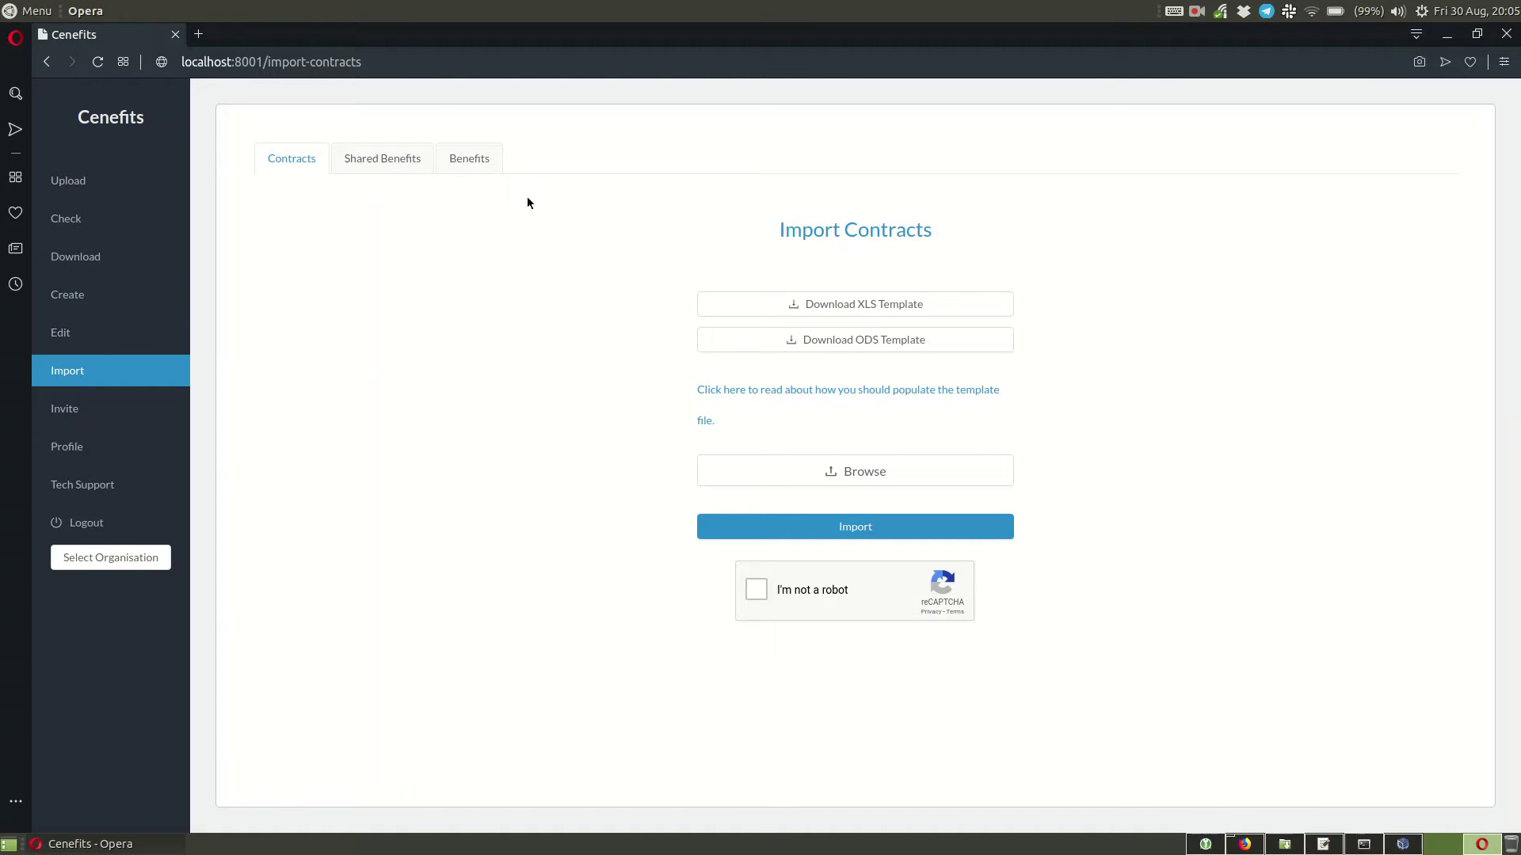
click(93, 409)
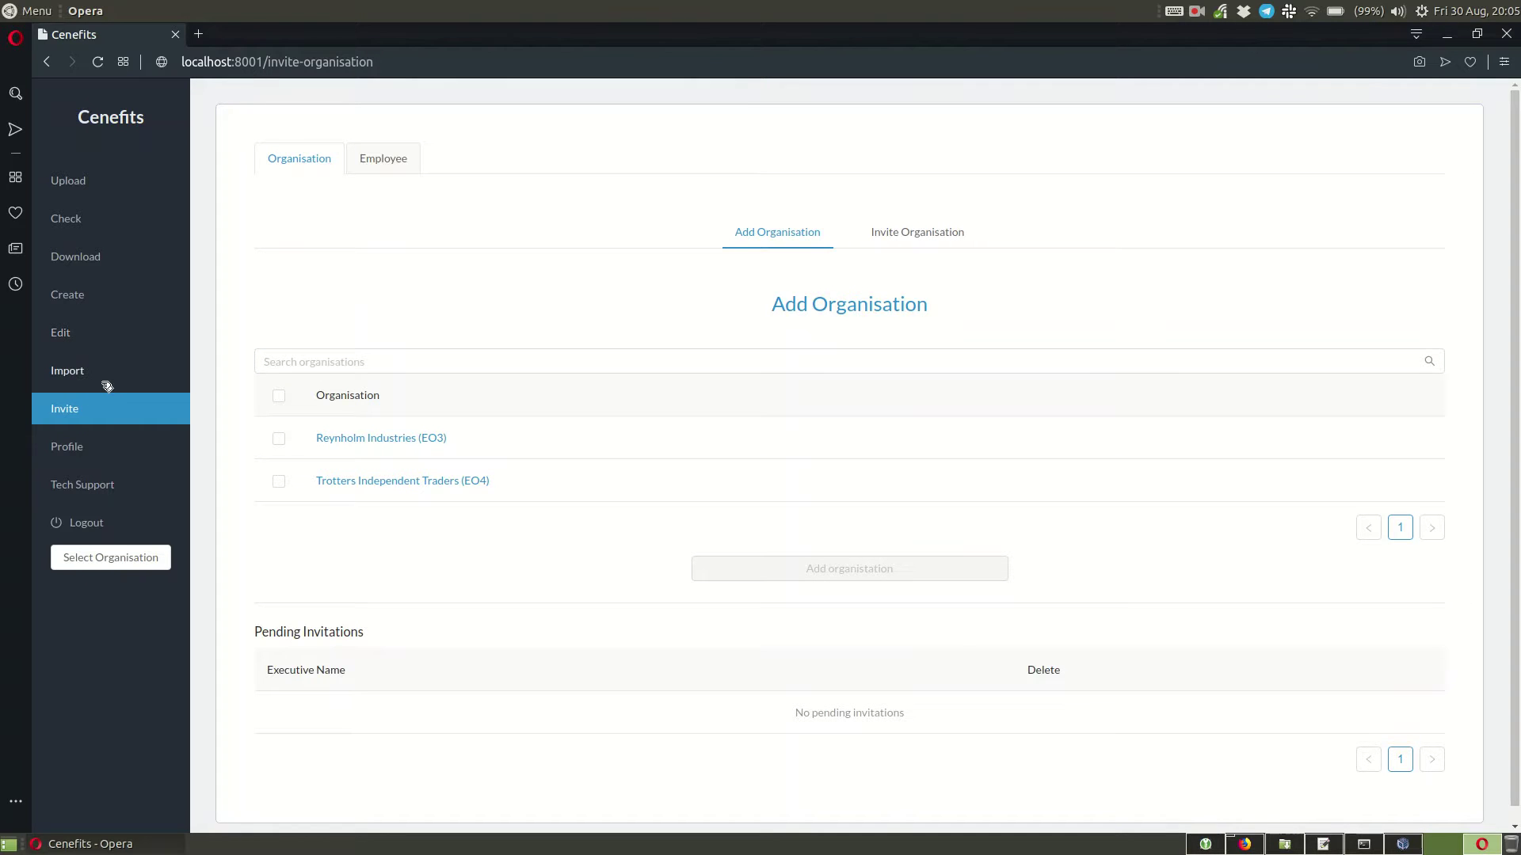
click(374, 159)
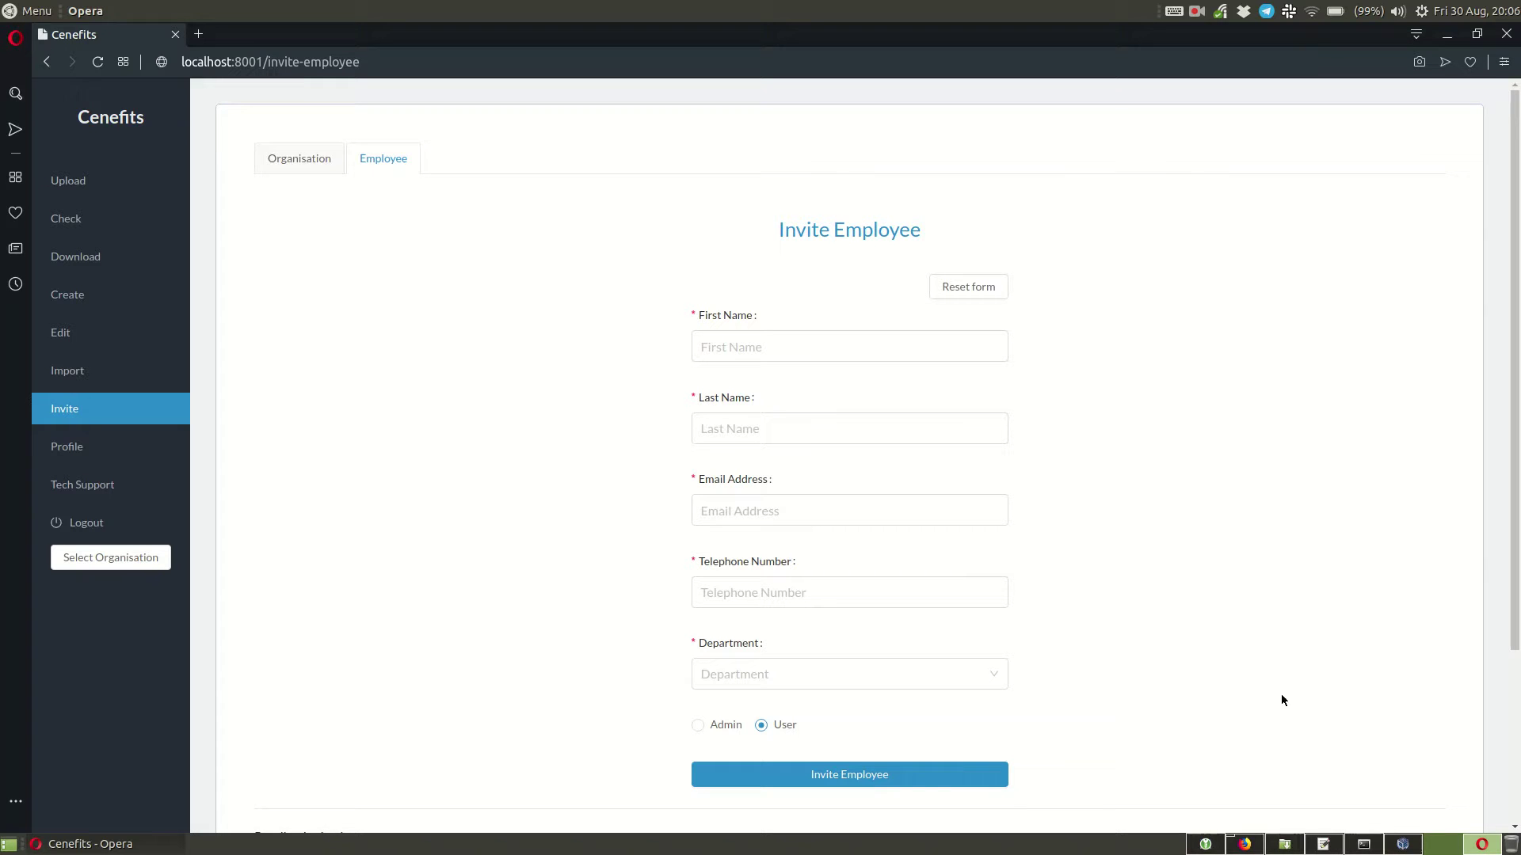
Search the organisations available to add for "rey" and view the details of Reynholm Industries (EO3).
click(313, 170)
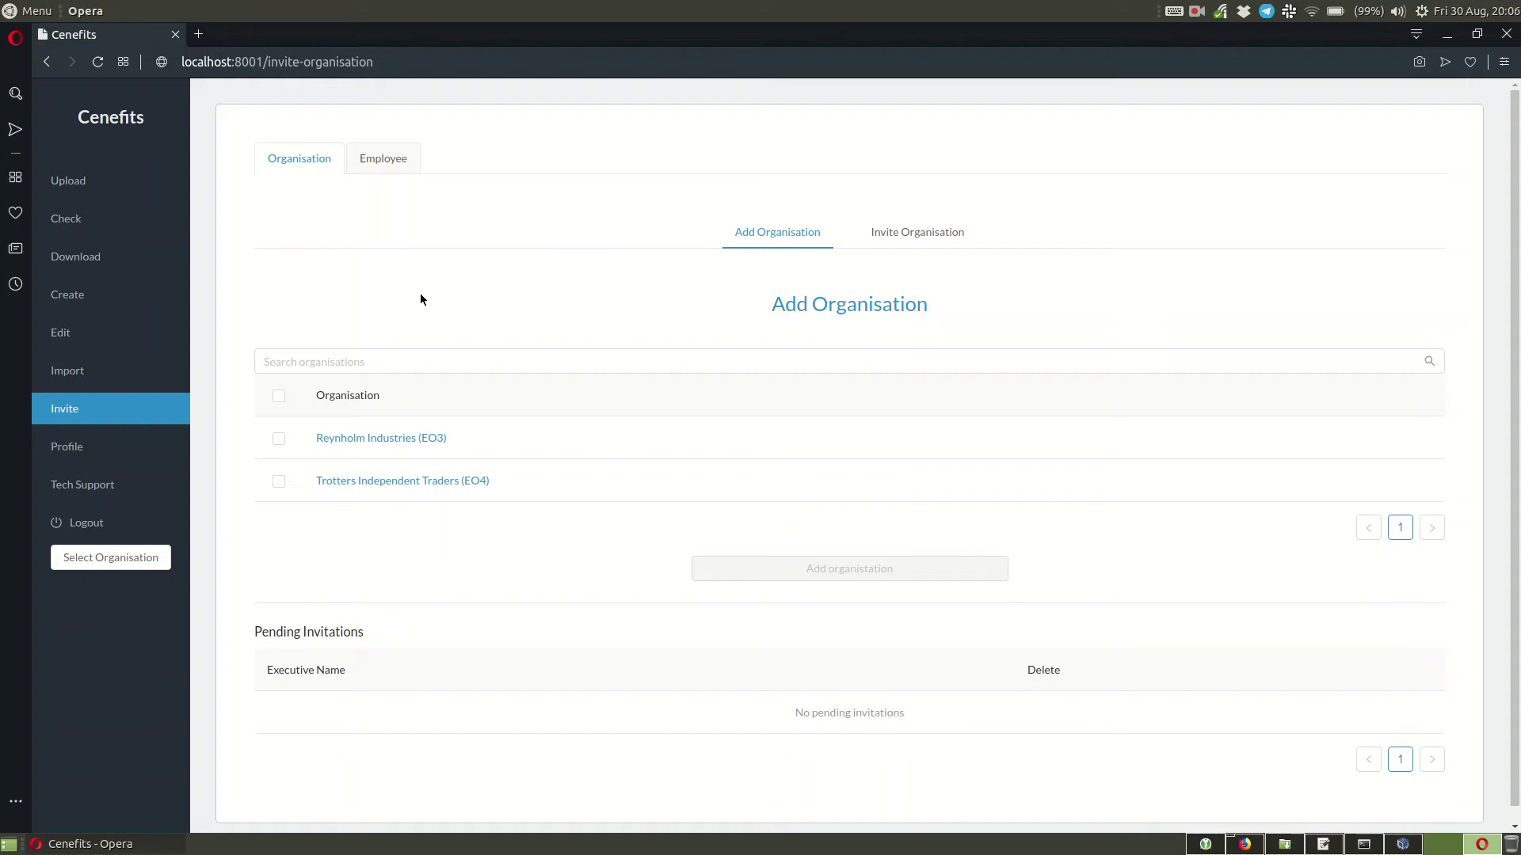
click(420, 358)
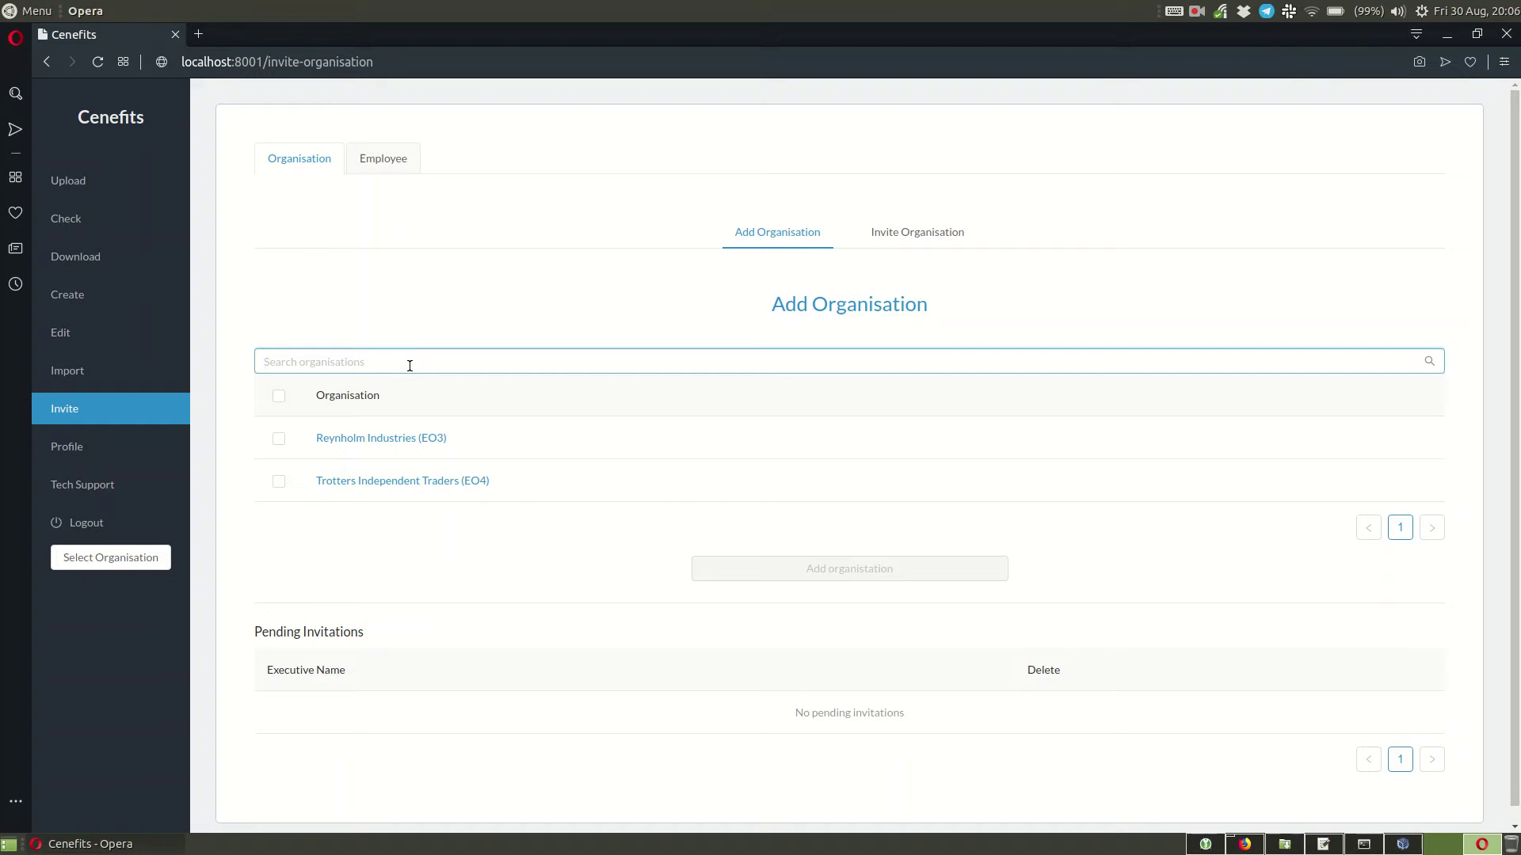
text(rey)
key(BackSpace)
key(BackSpace)
key(BackSpace)
click(388, 439)
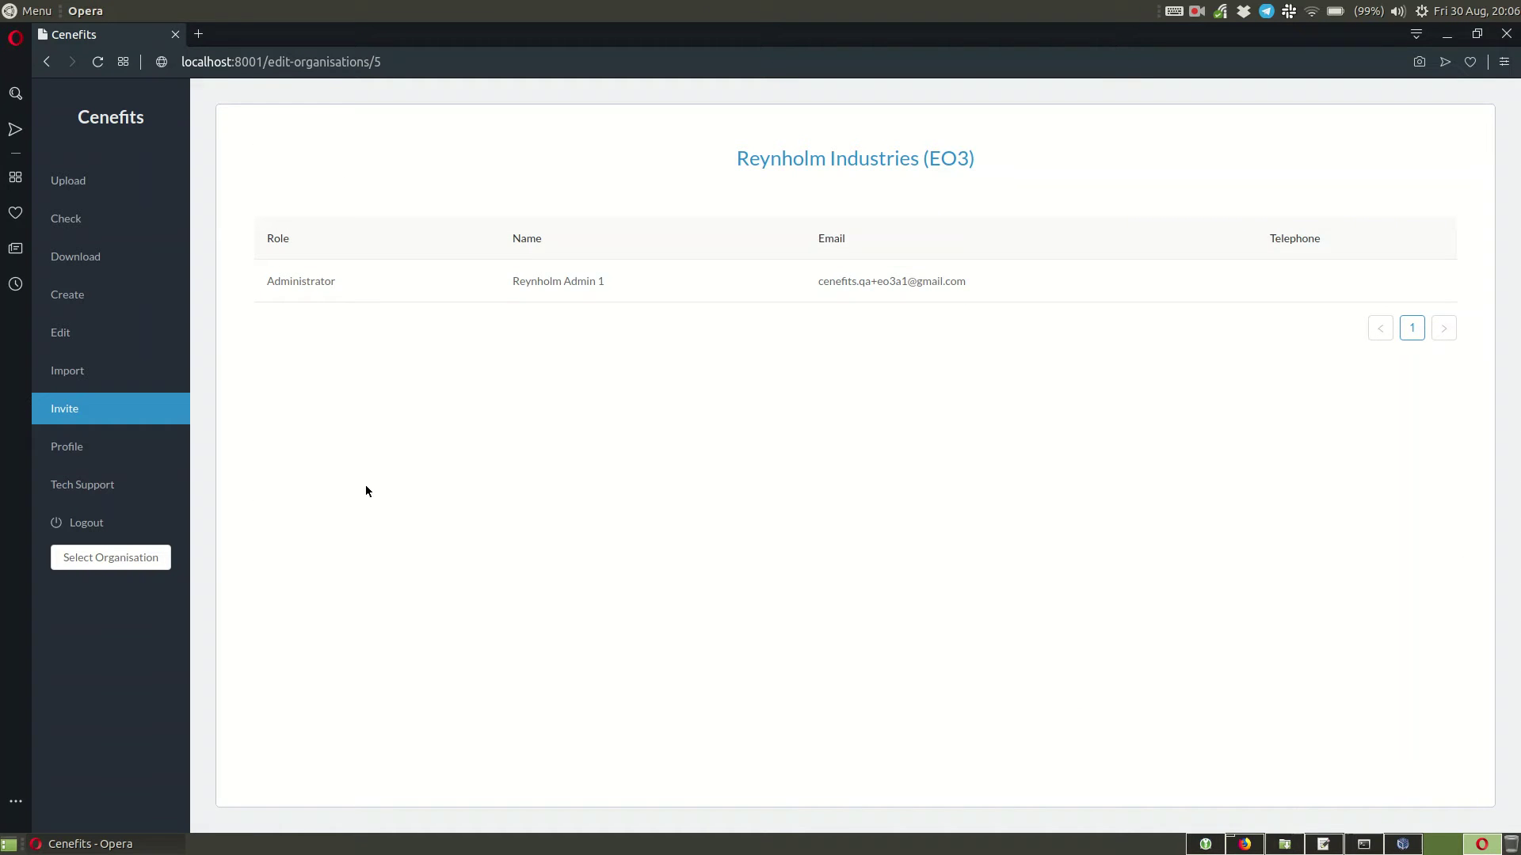
Return to the list of organisations available to add, select Reynholm Industries (EO3) and clear the selection again.
click(85, 416)
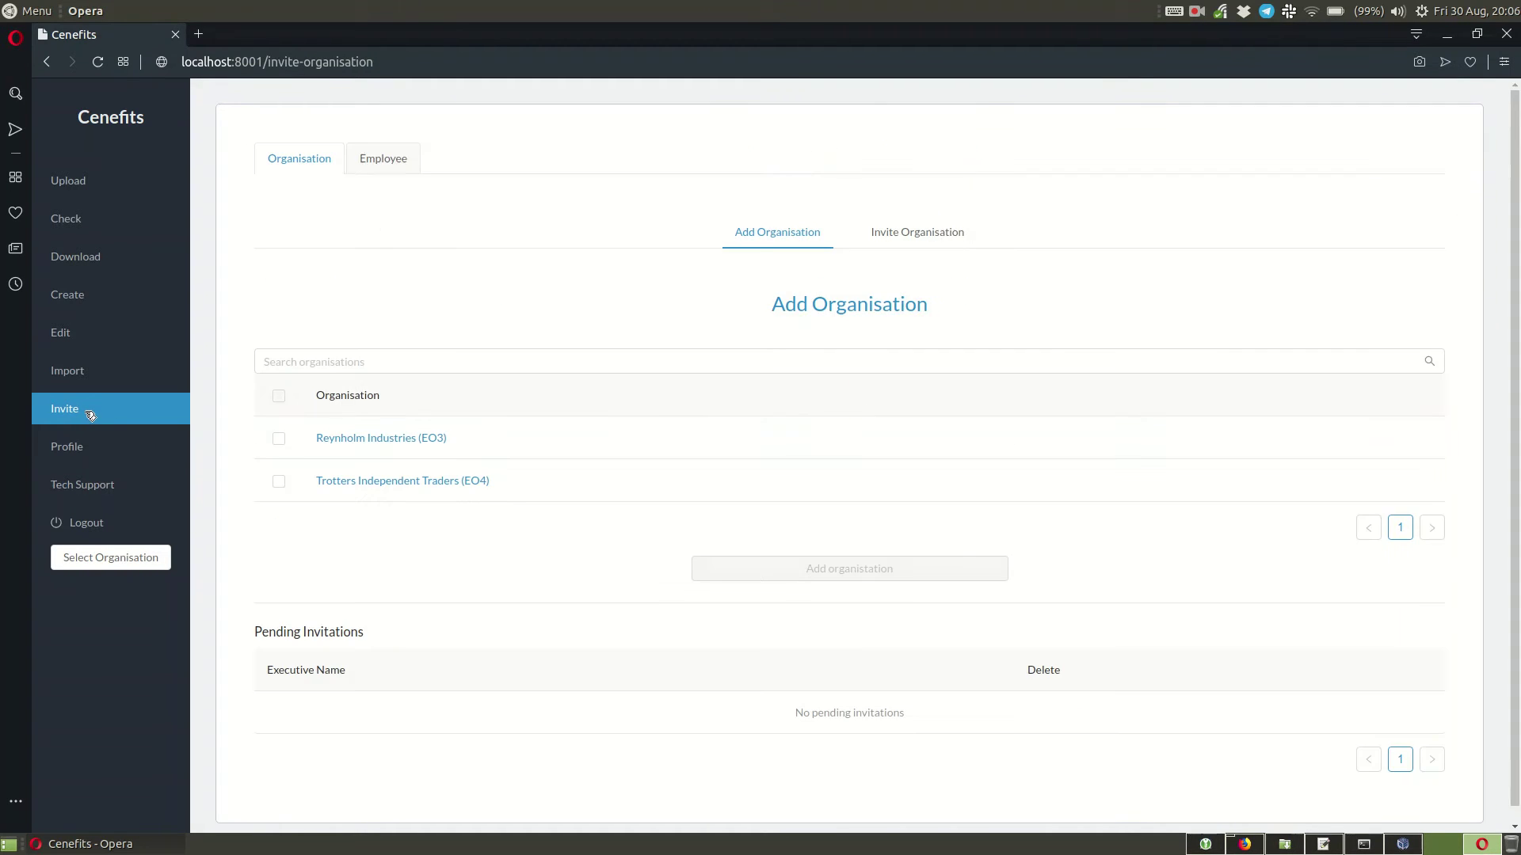
click(279, 440)
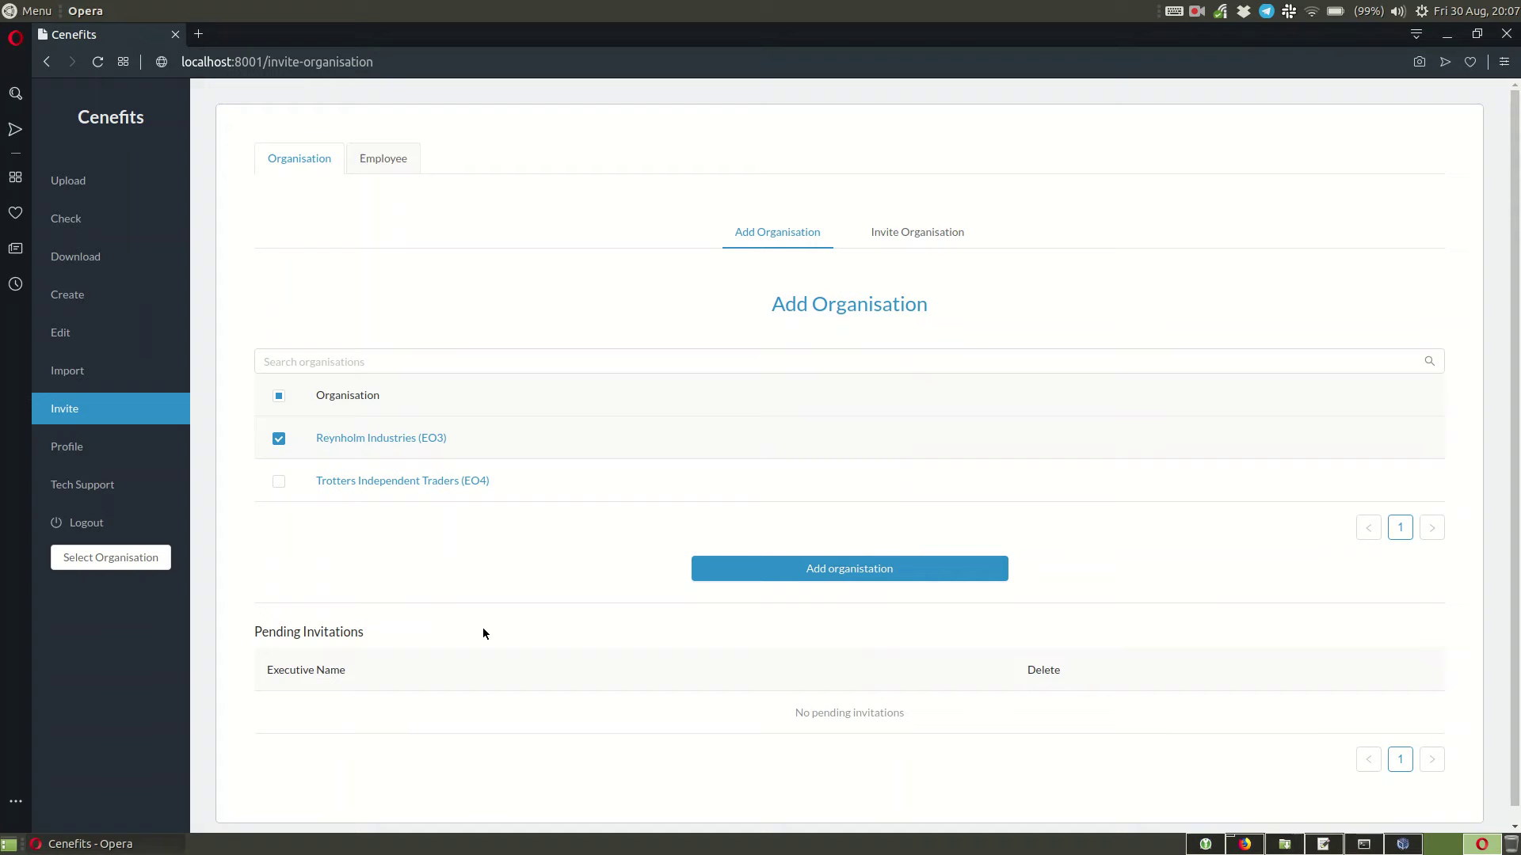
click(280, 442)
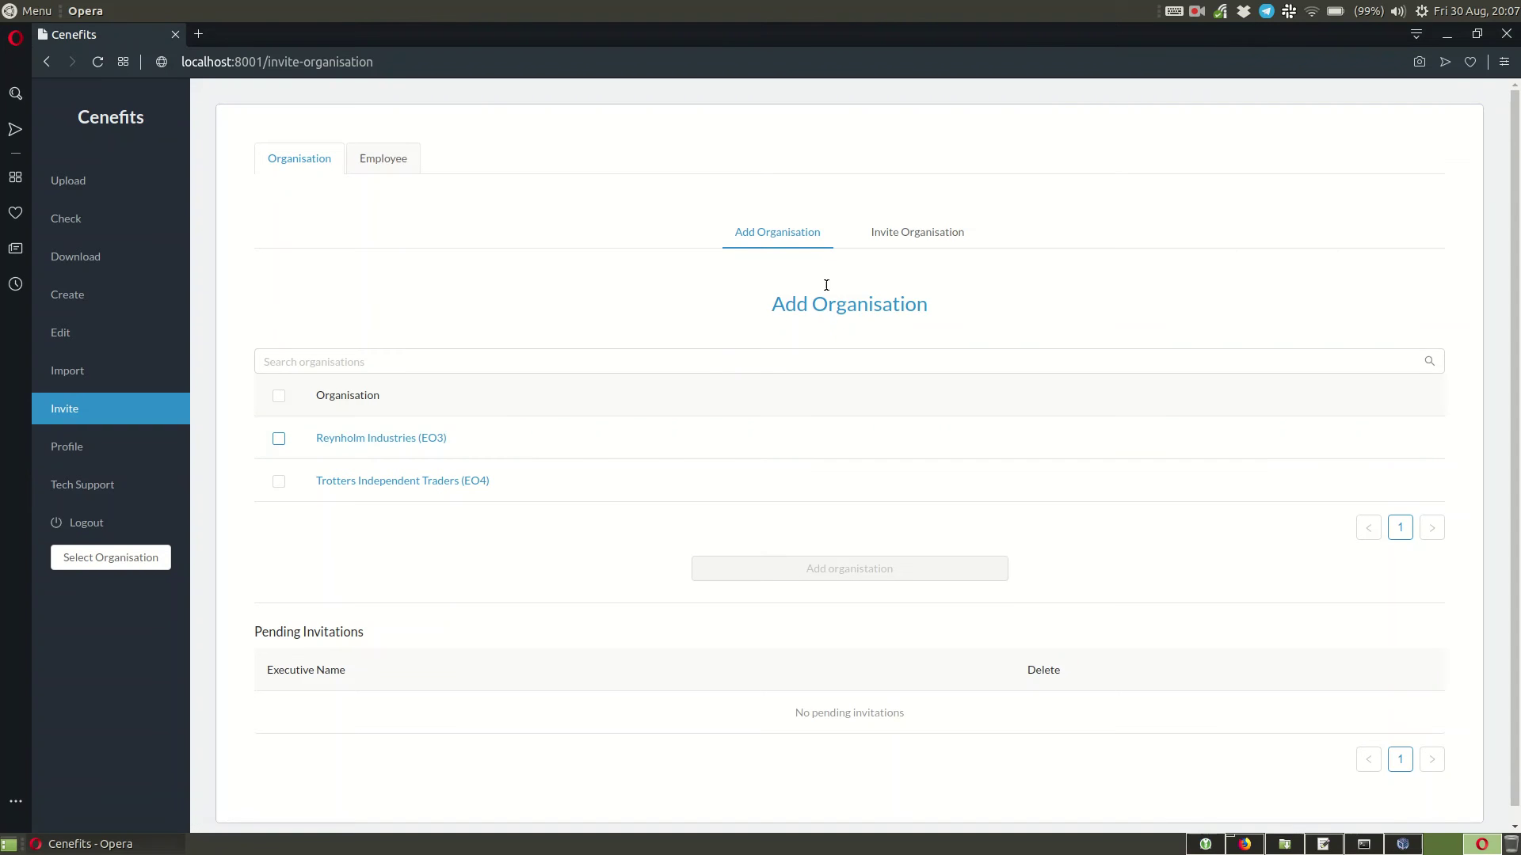
Open the organisation invitation form and examine its organisation name, admin name and admin email address fields.
click(932, 237)
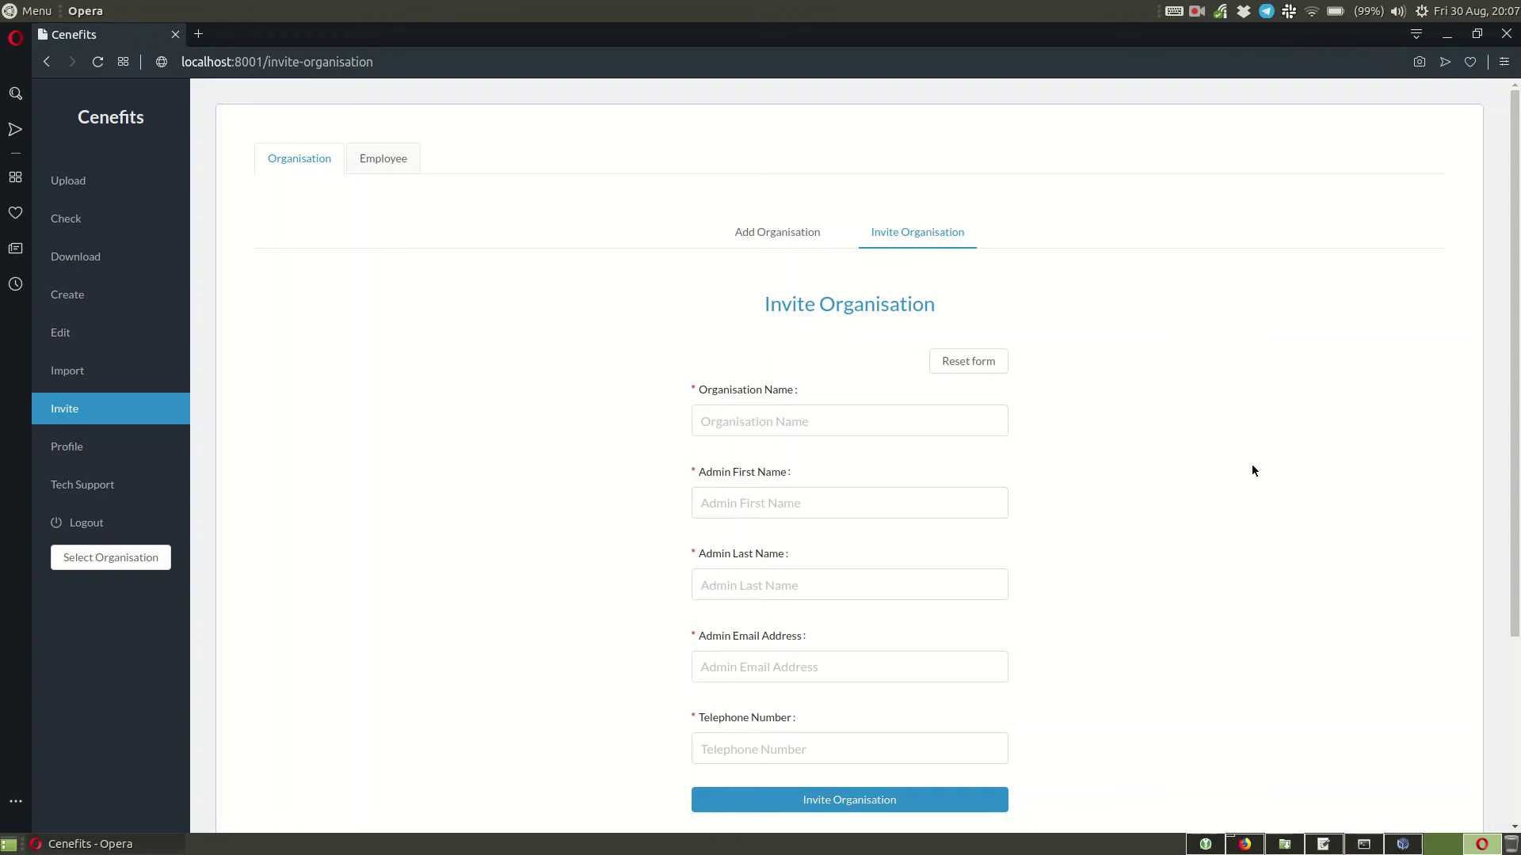
scroll(1258, 480, down, 1)
click(795, 383)
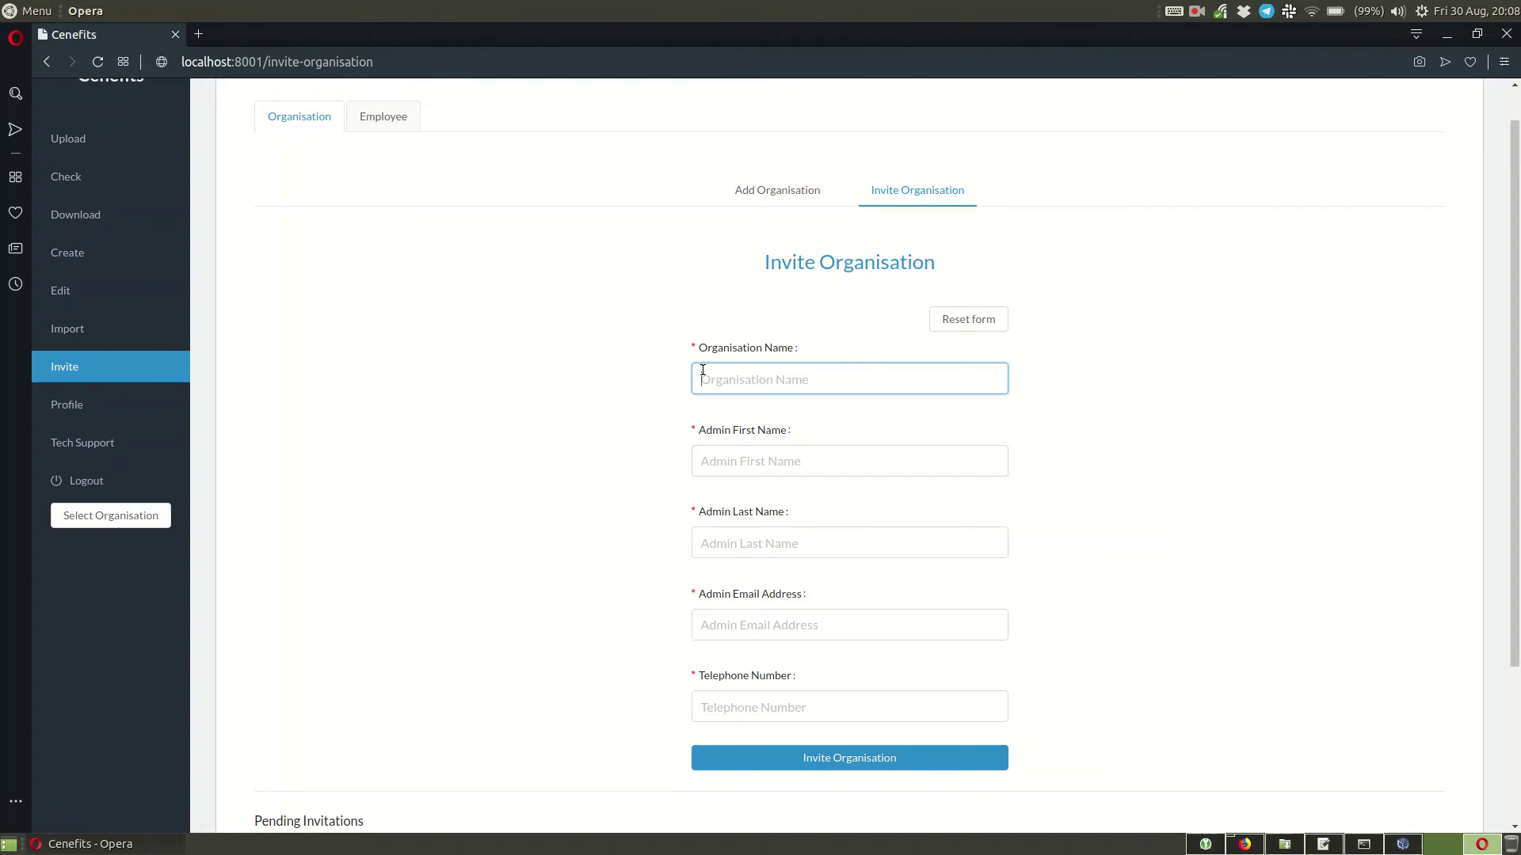
click(792, 458)
click(774, 543)
click(804, 625)
click(1228, 699)
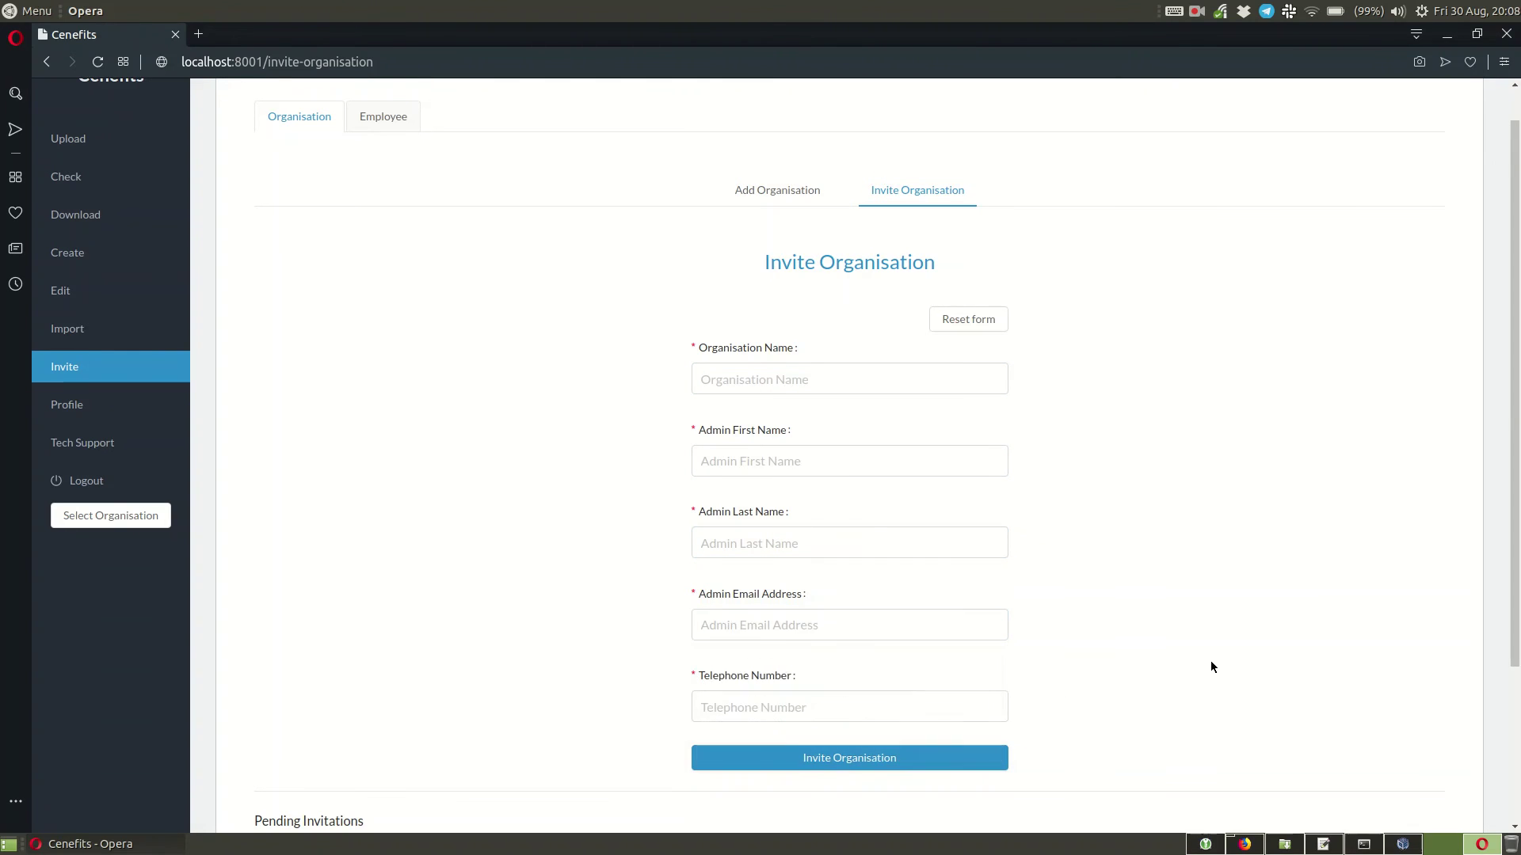
Examine the pending invitations below the organisation invitation form and compare the form with the list for adding existing organisations.
scroll(900, 740, down, 3)
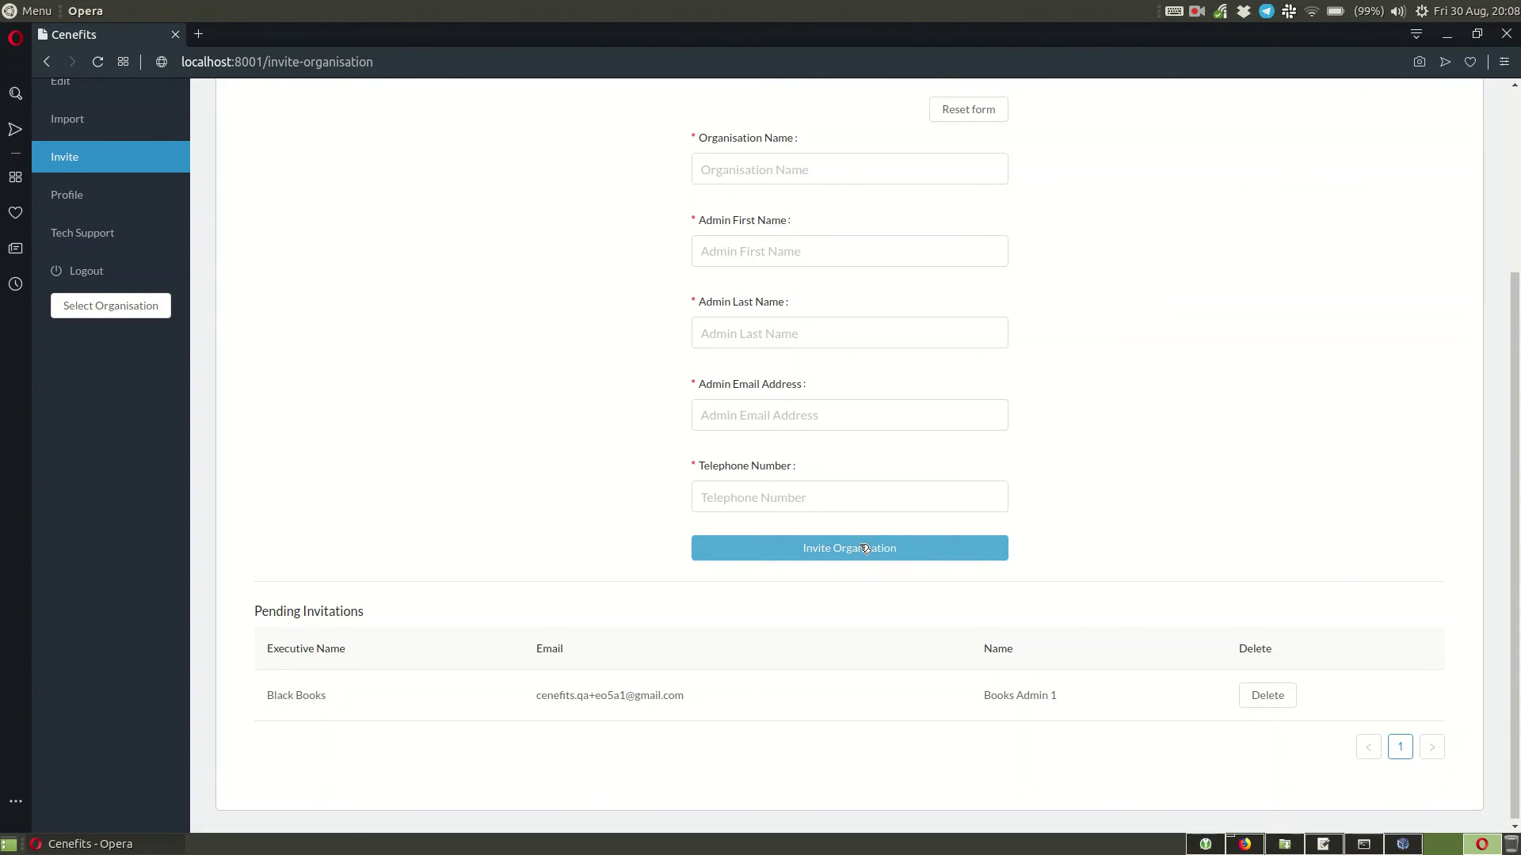
scroll(1168, 540, up, 3)
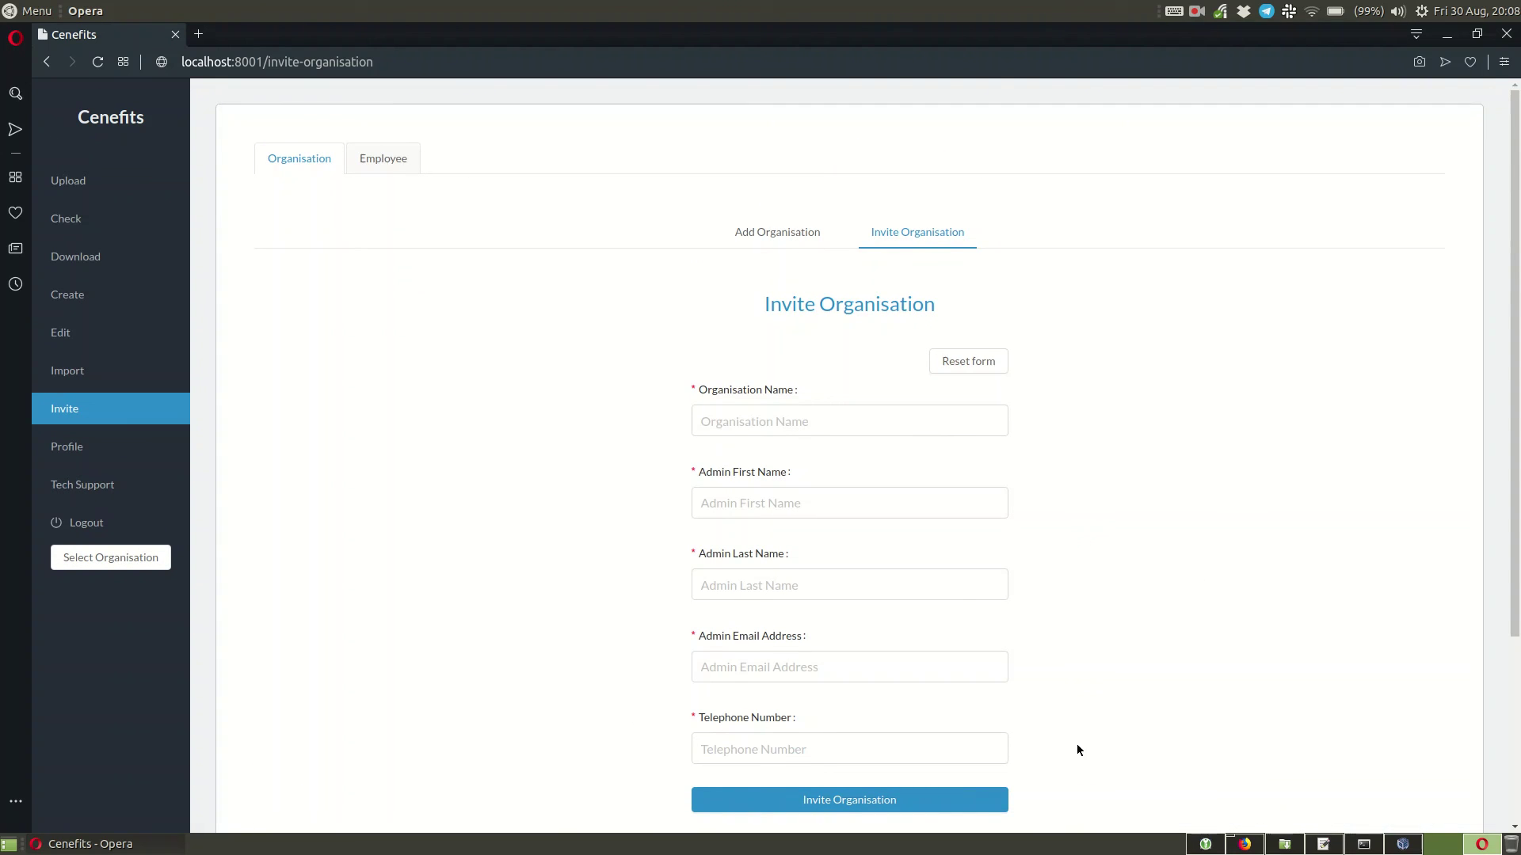
scroll(1136, 535, down, 3)
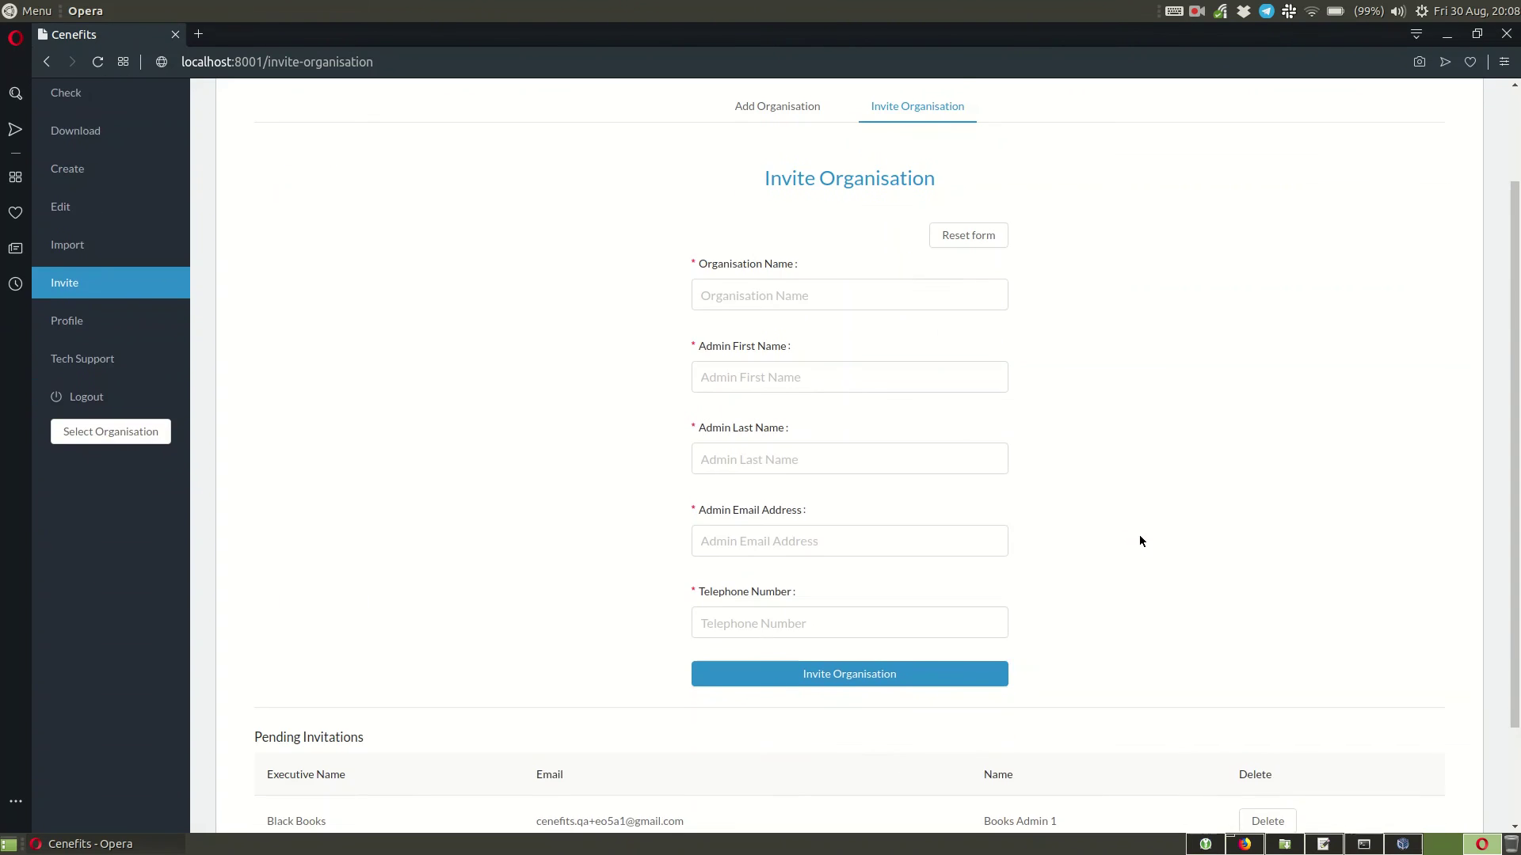
scroll(1171, 514, up, 1)
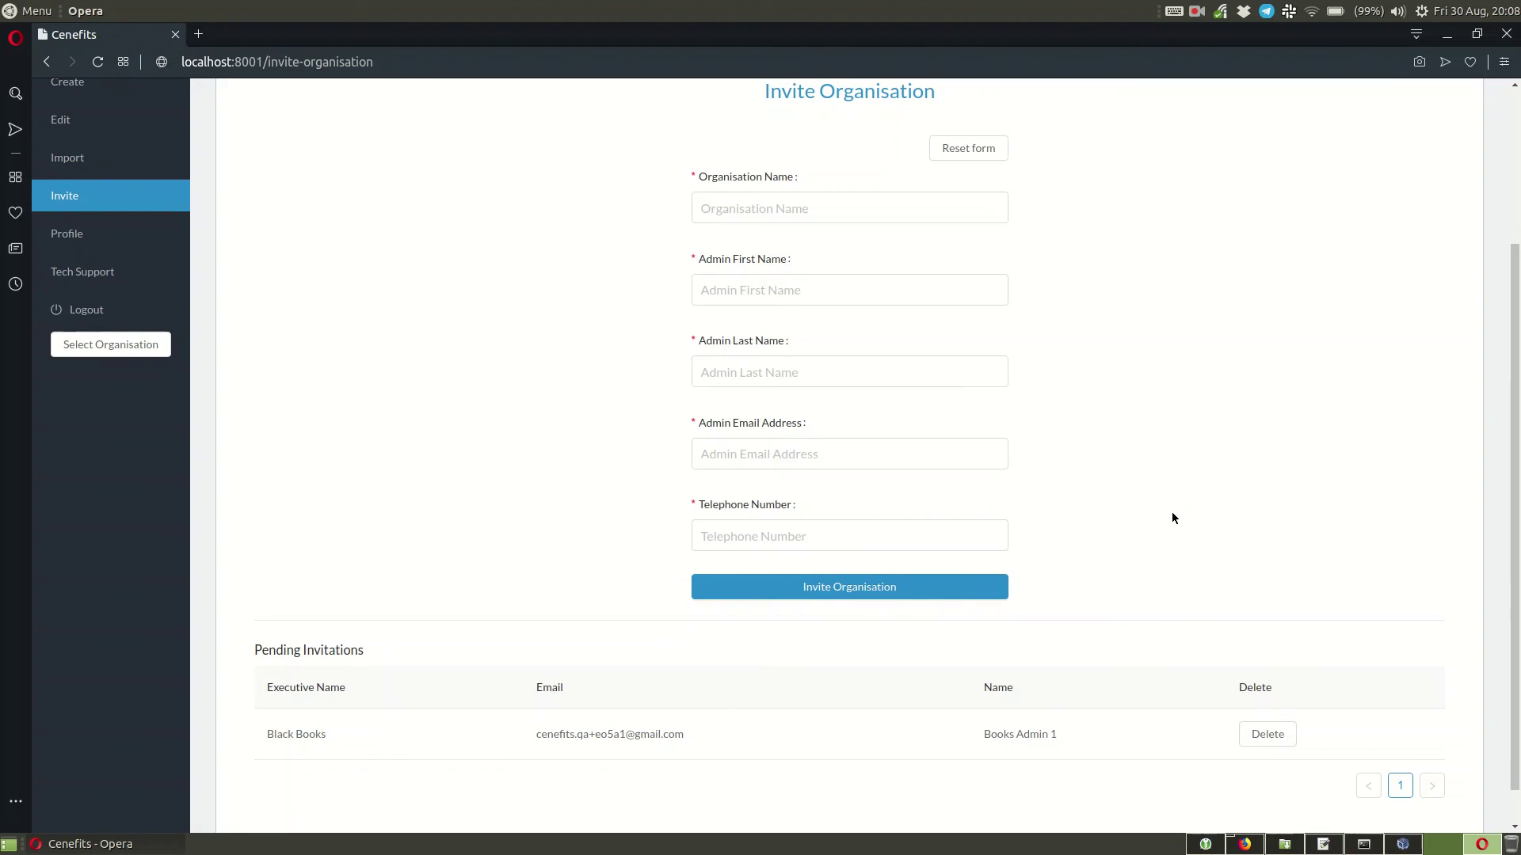
scroll(1172, 518, up, 2)
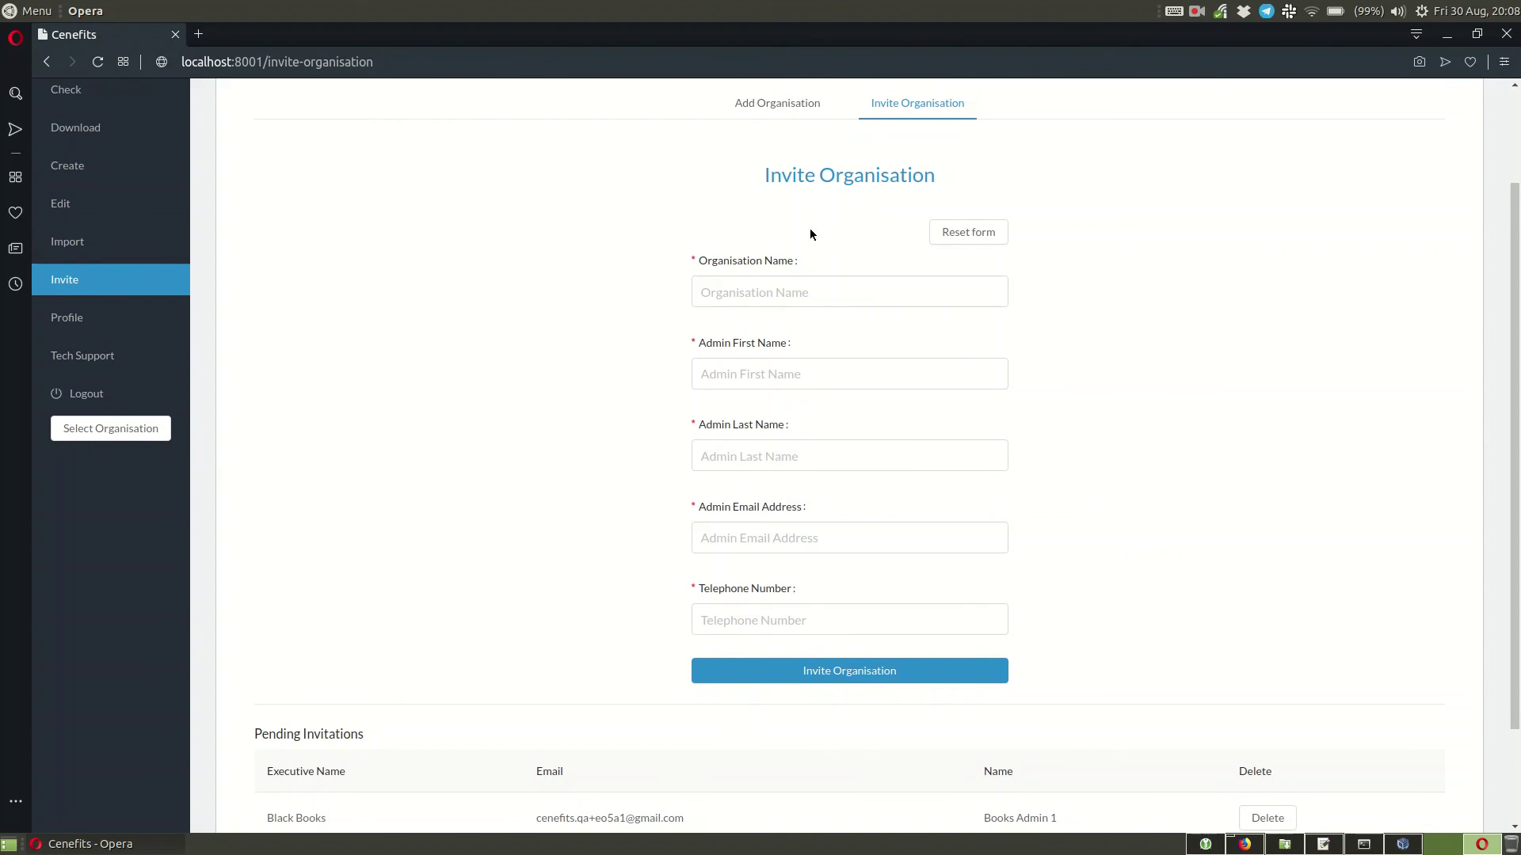
scroll(778, 235, up, 3)
click(775, 229)
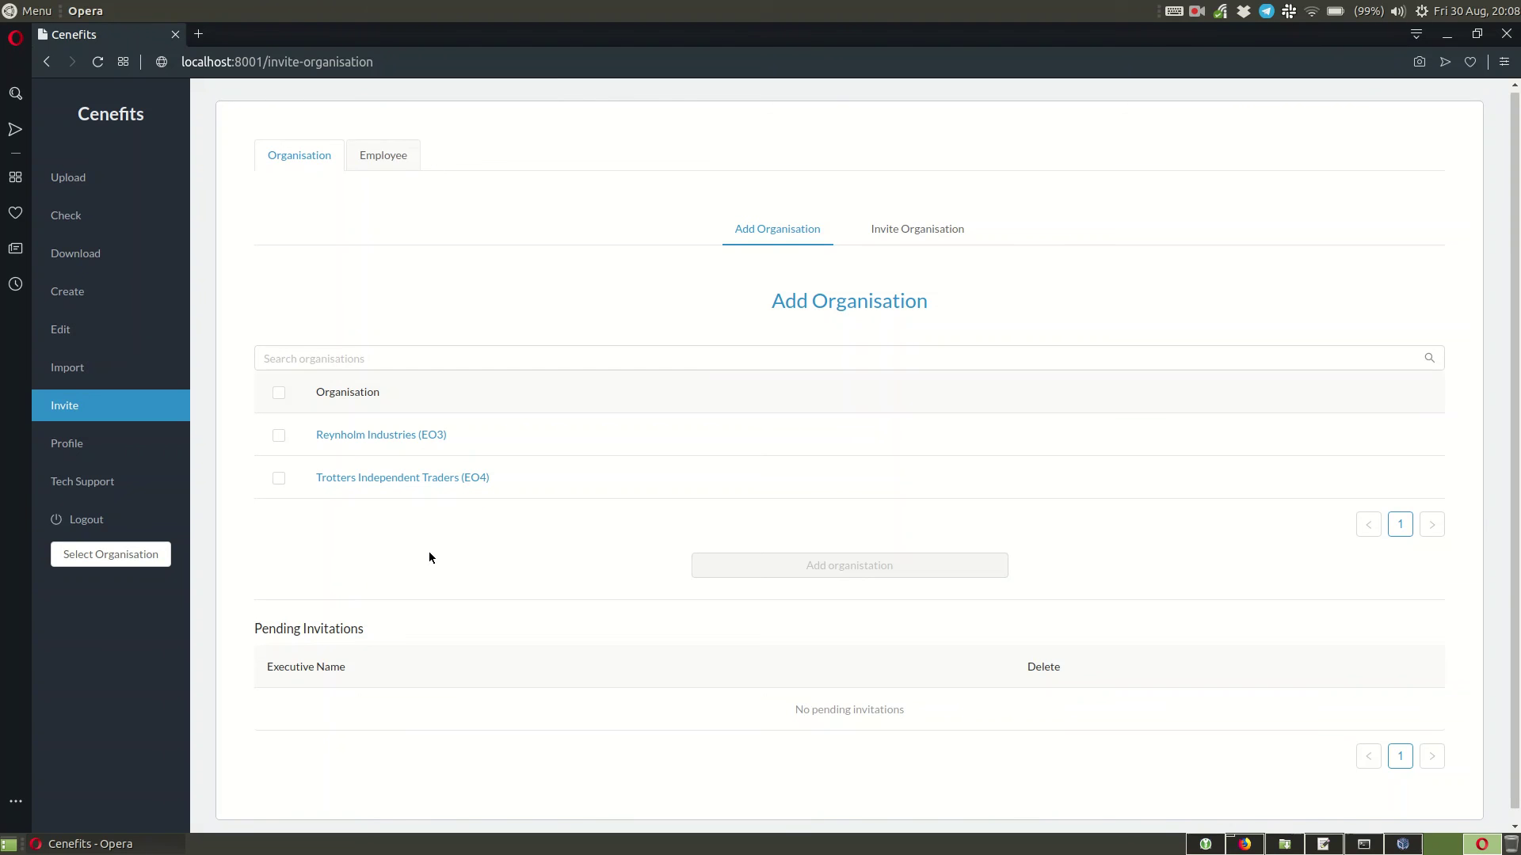
click(911, 231)
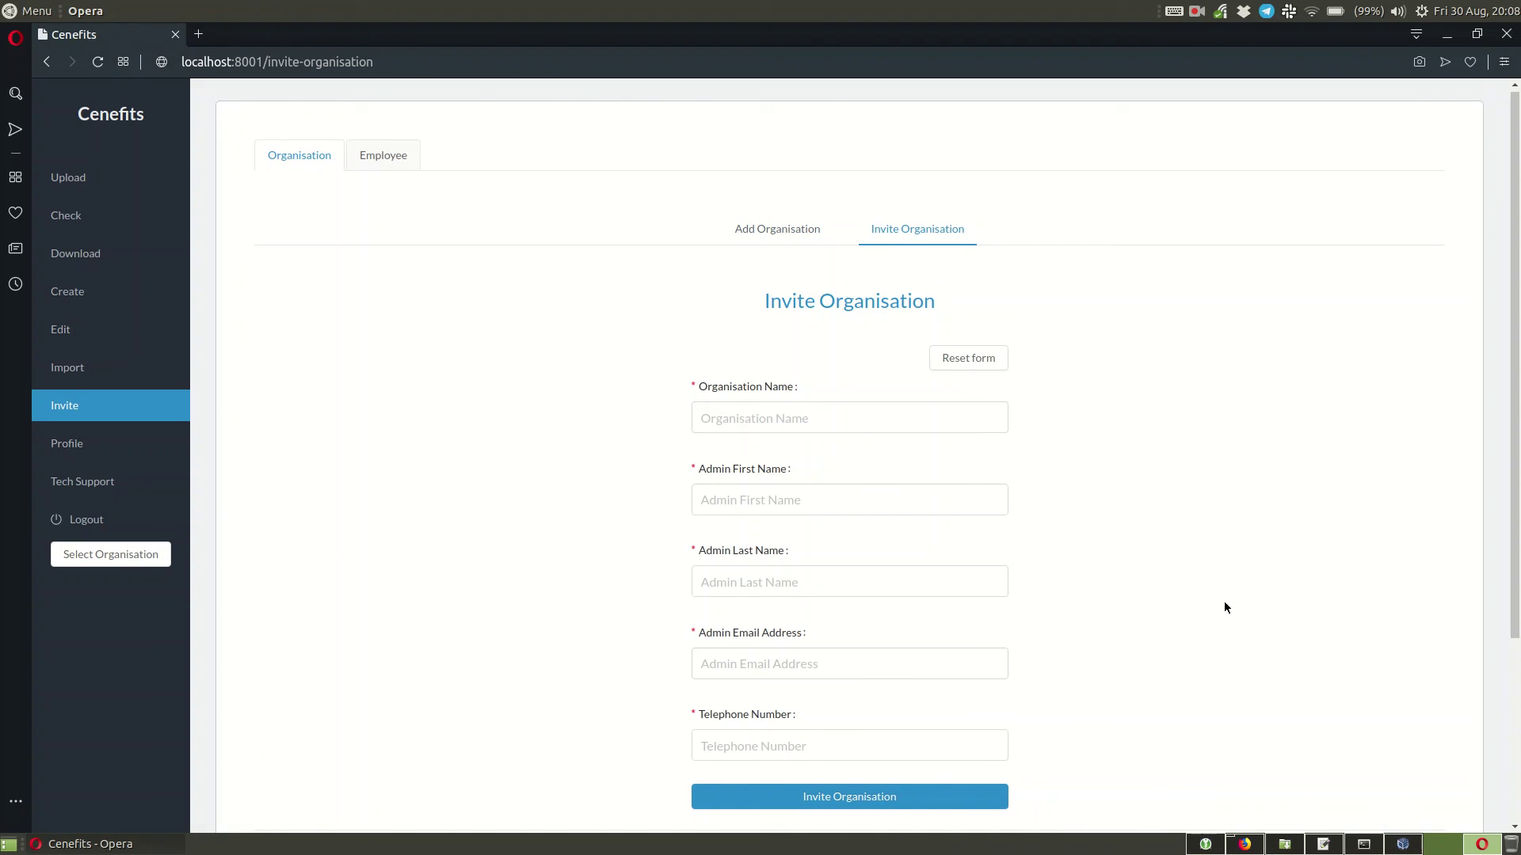
scroll(1230, 597, down, 5)
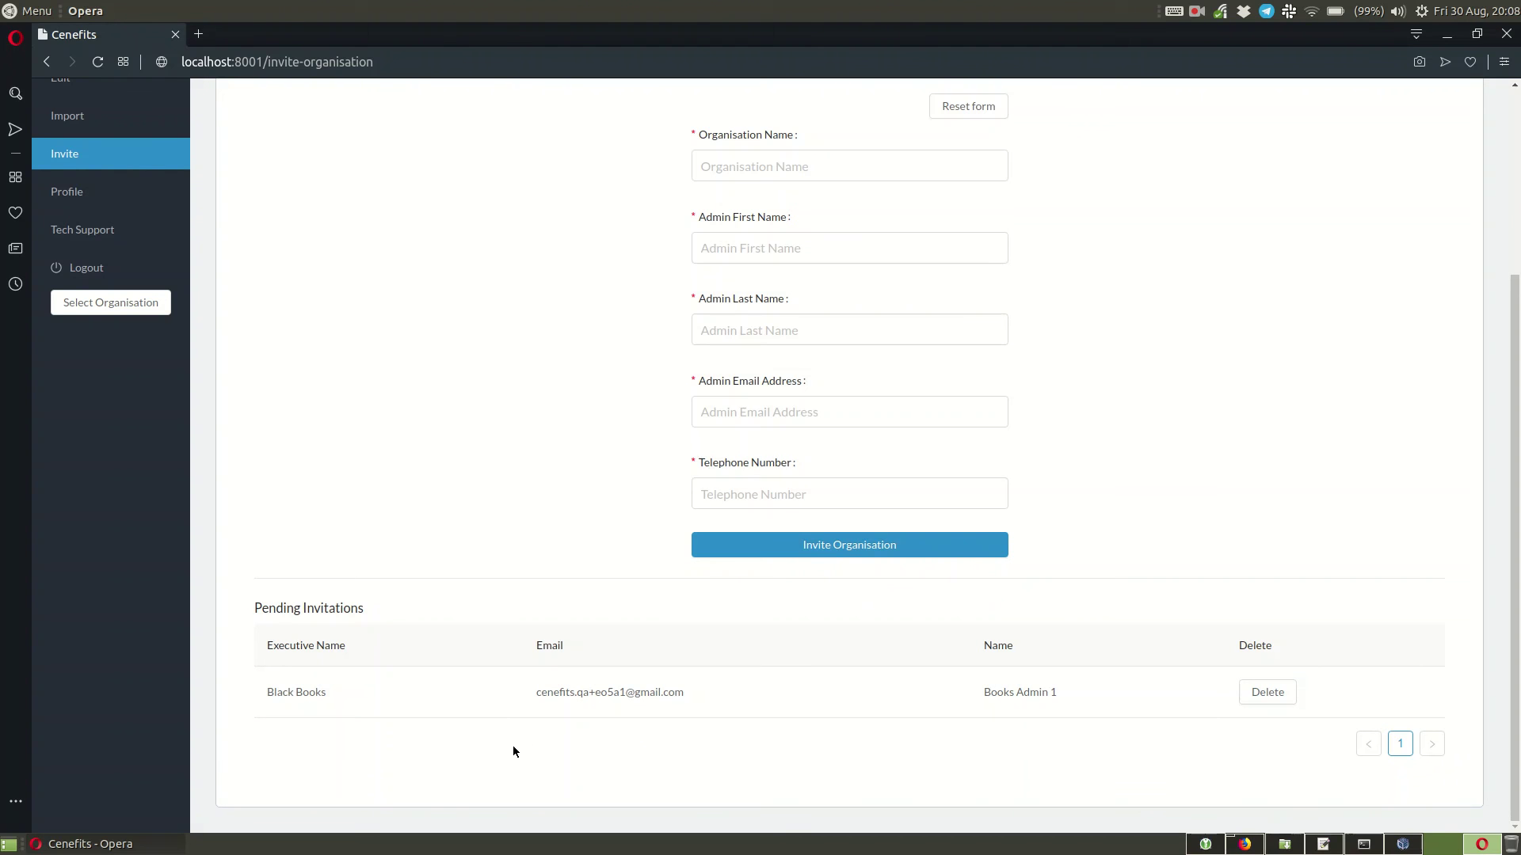
scroll(514, 747, up, 3)
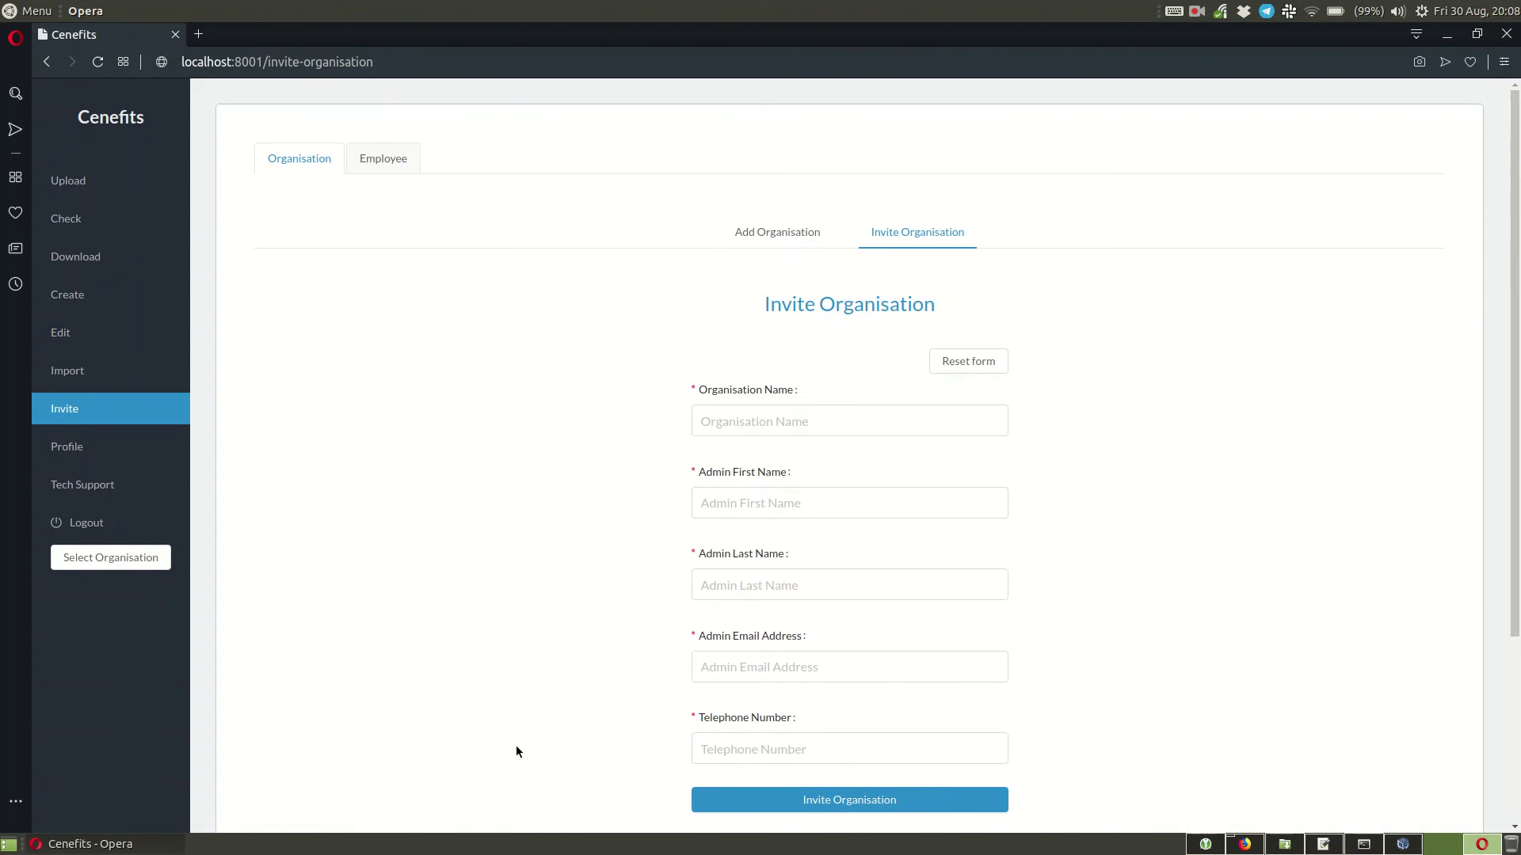